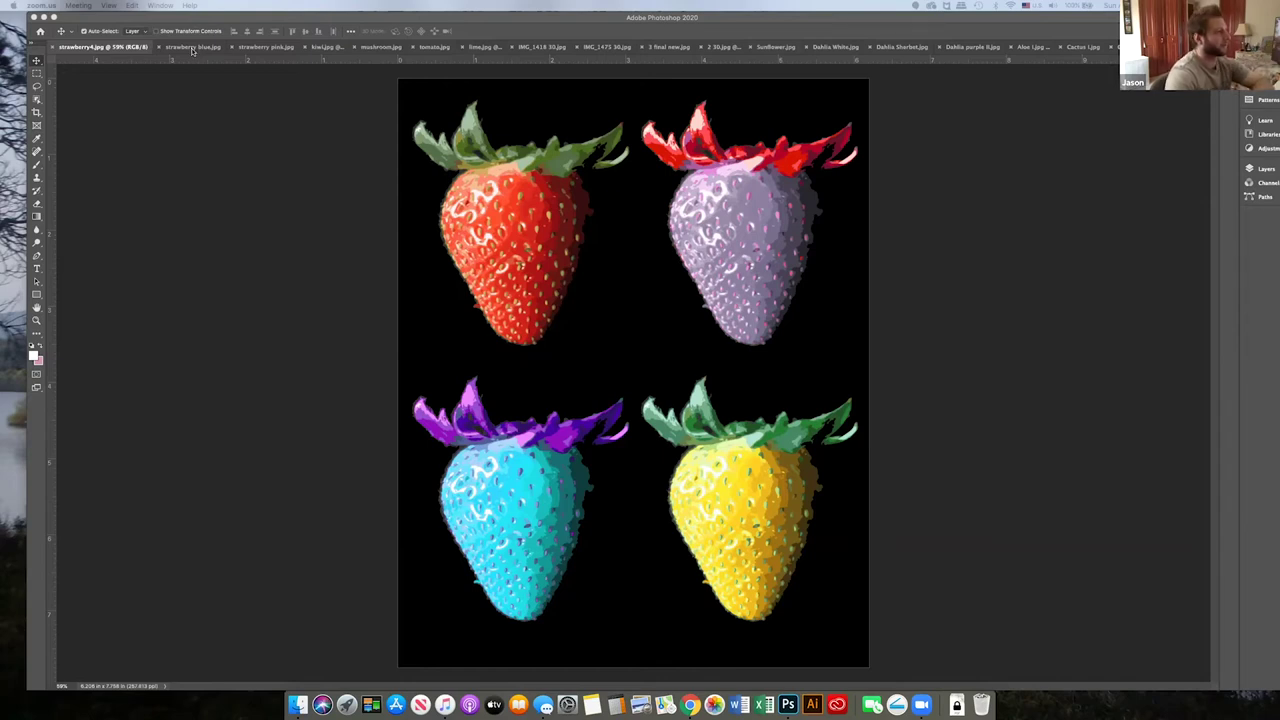
- View the single-strawberry artworks, strawberry blue.jpg followed by strawberry pink.jpg
click(192, 48)
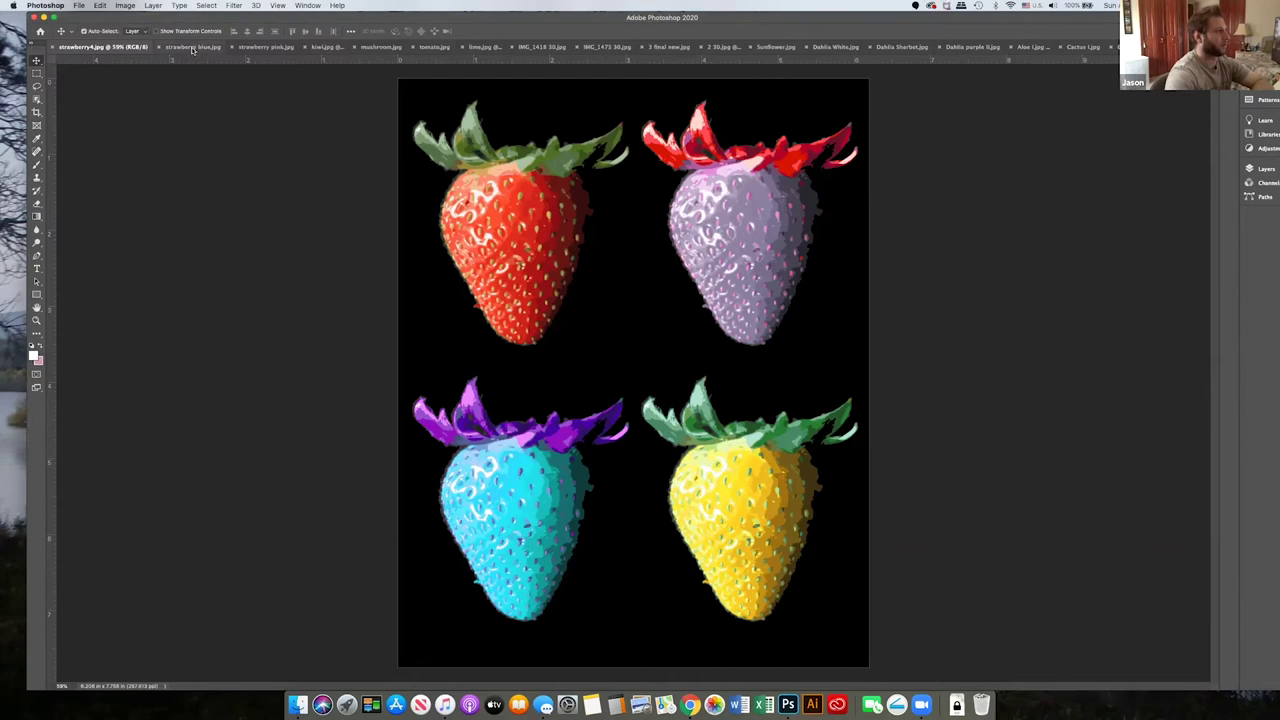
click(192, 48)
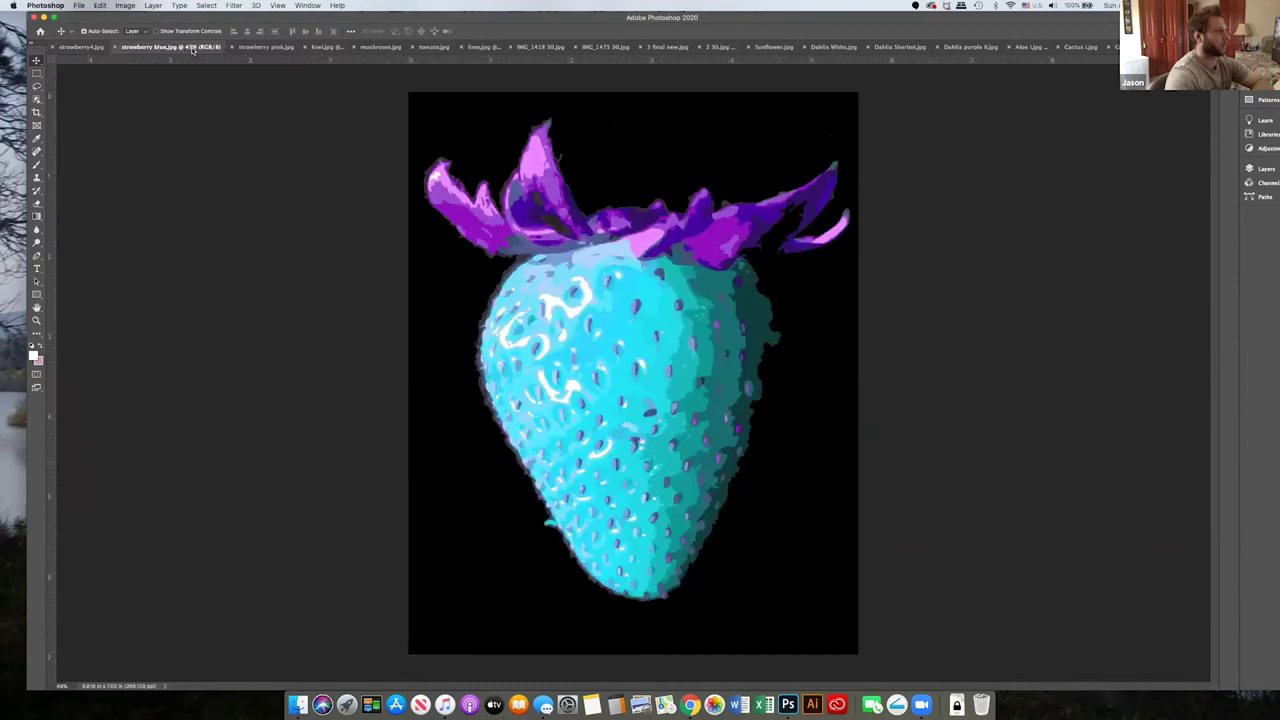
click(267, 49)
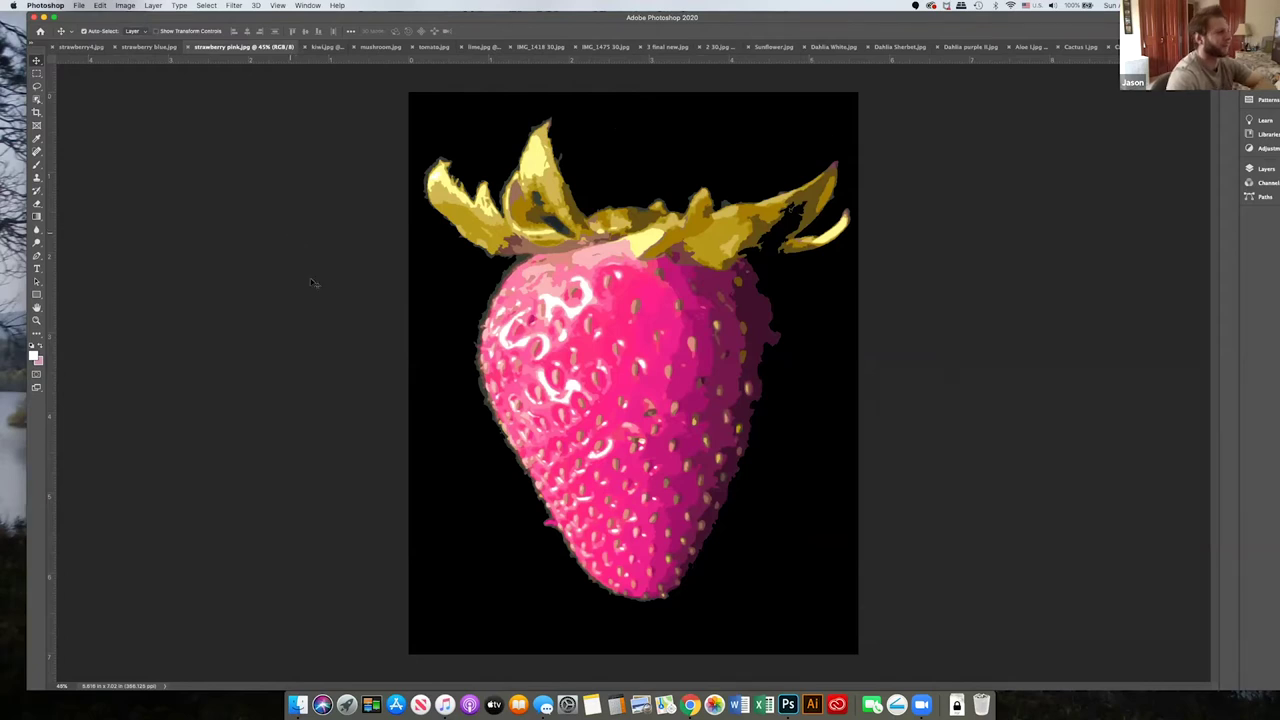
- View the sliced-produce artworks in turn: kiwi.jpg, mushroom.jpg, tomato.jpg and lime.jpg
click(327, 47)
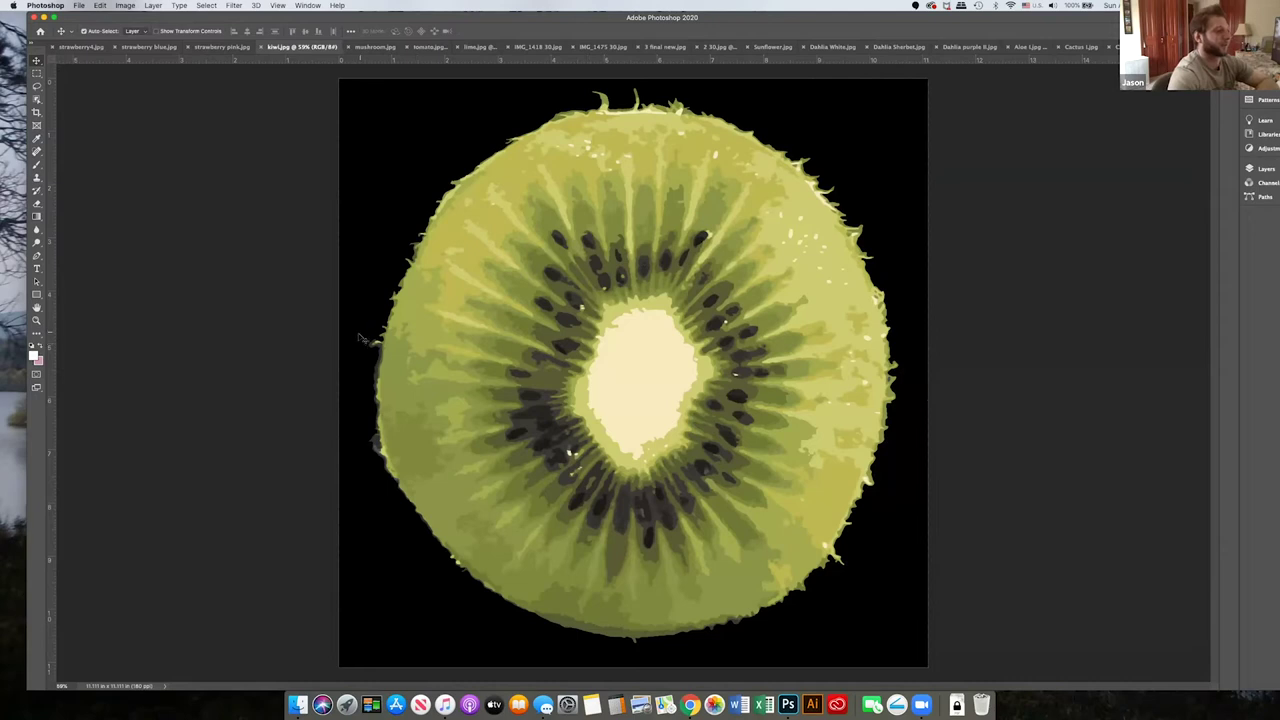
click(384, 48)
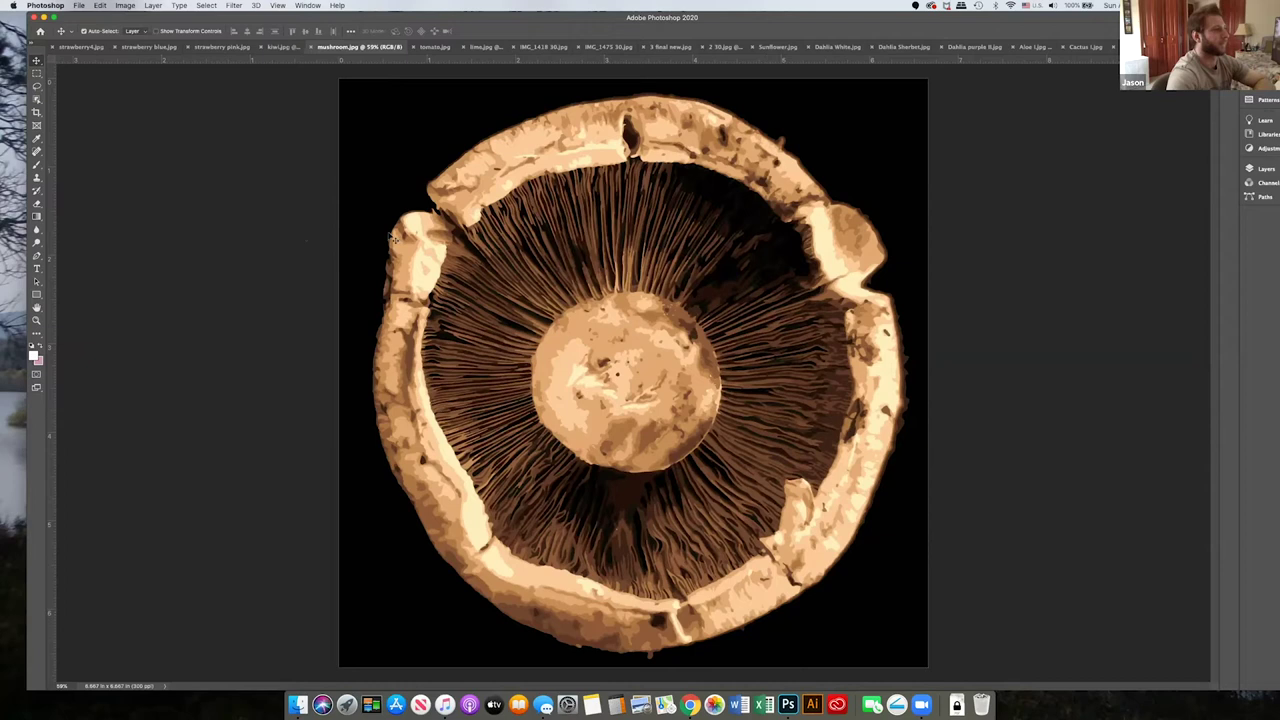
click(432, 47)
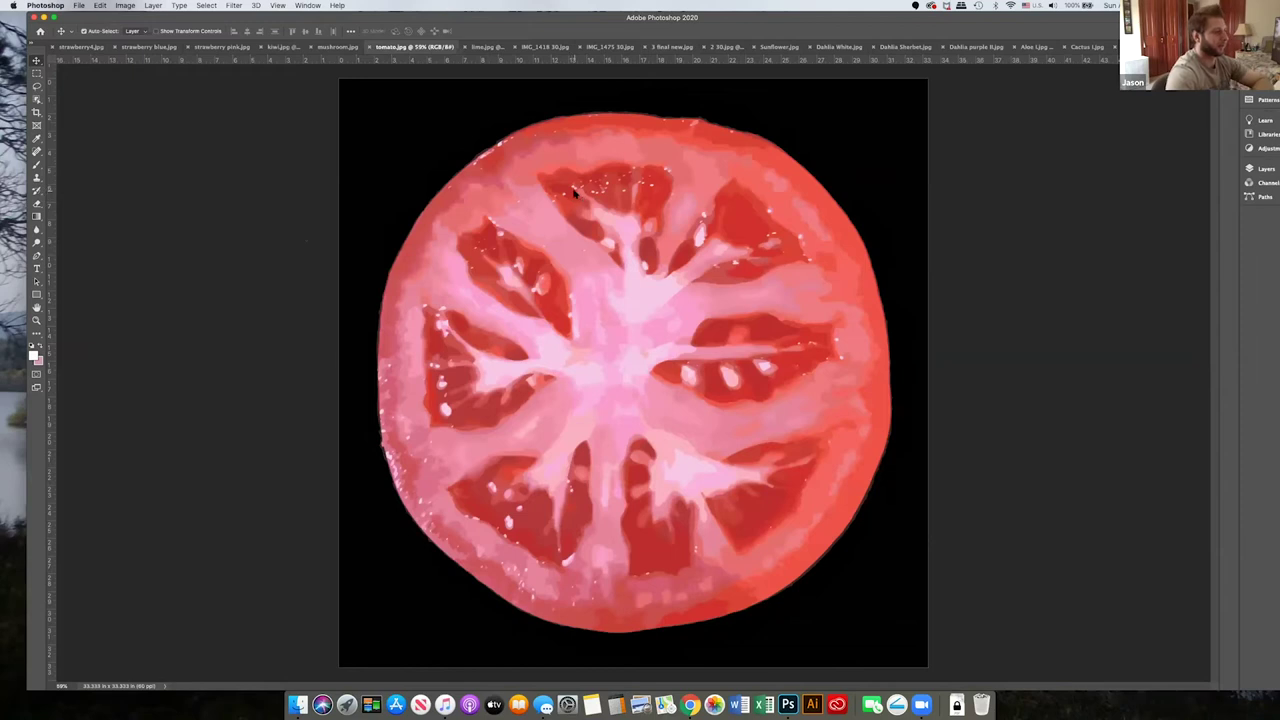
click(480, 48)
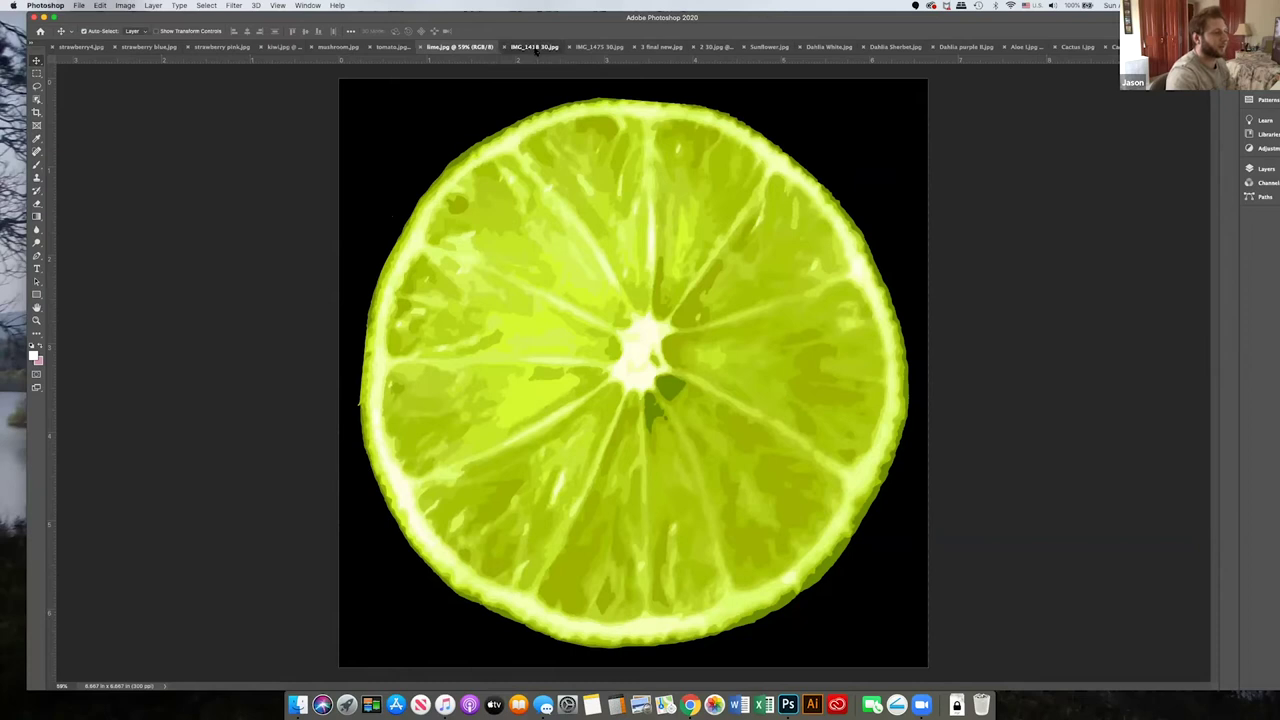
- View the blossom, lily and purple flower images: IMG_1418 30.jpg, IMG_1475 30.jpg, 3 final new.jpg and 2 30.jpg
key(ctrl+Tab)
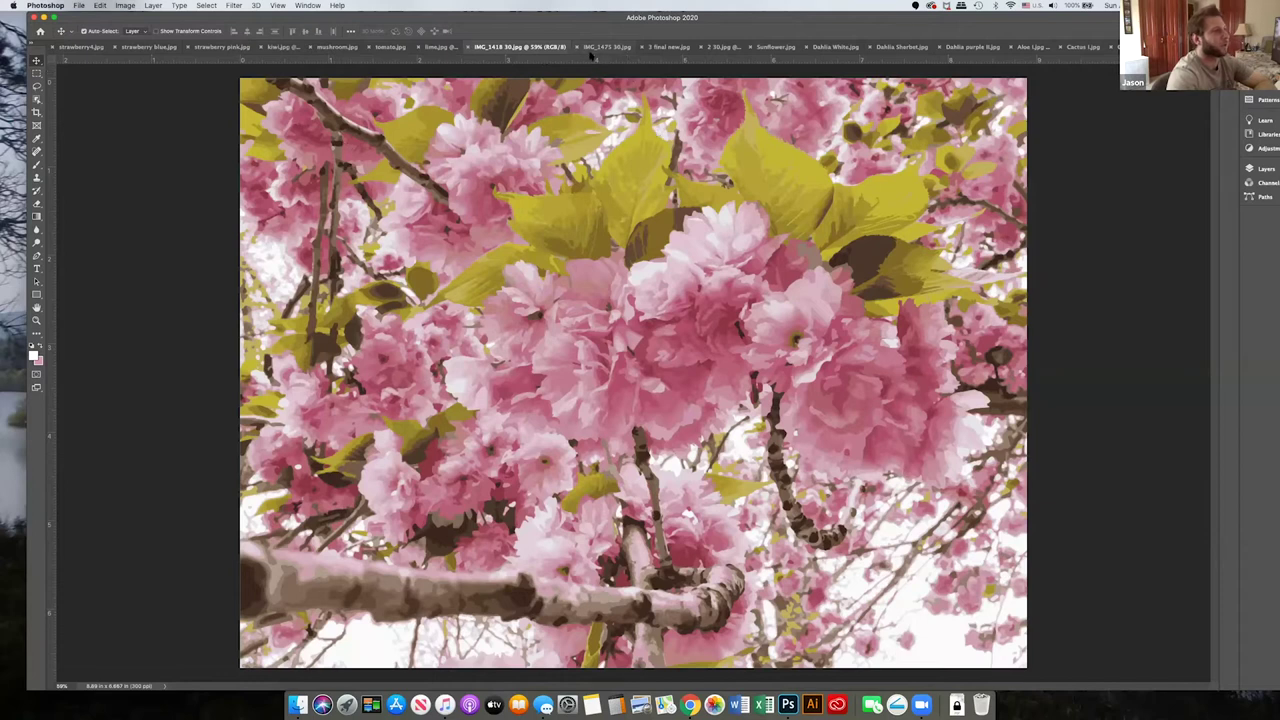
click(606, 47)
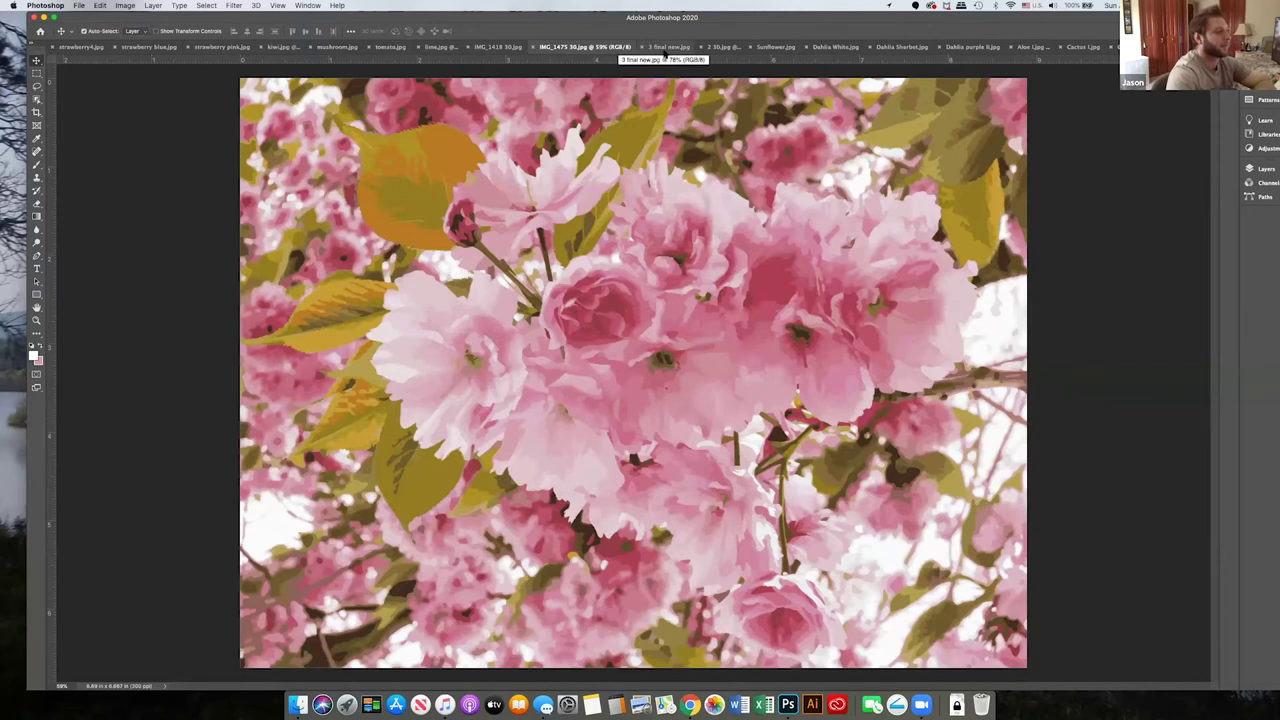
click(664, 49)
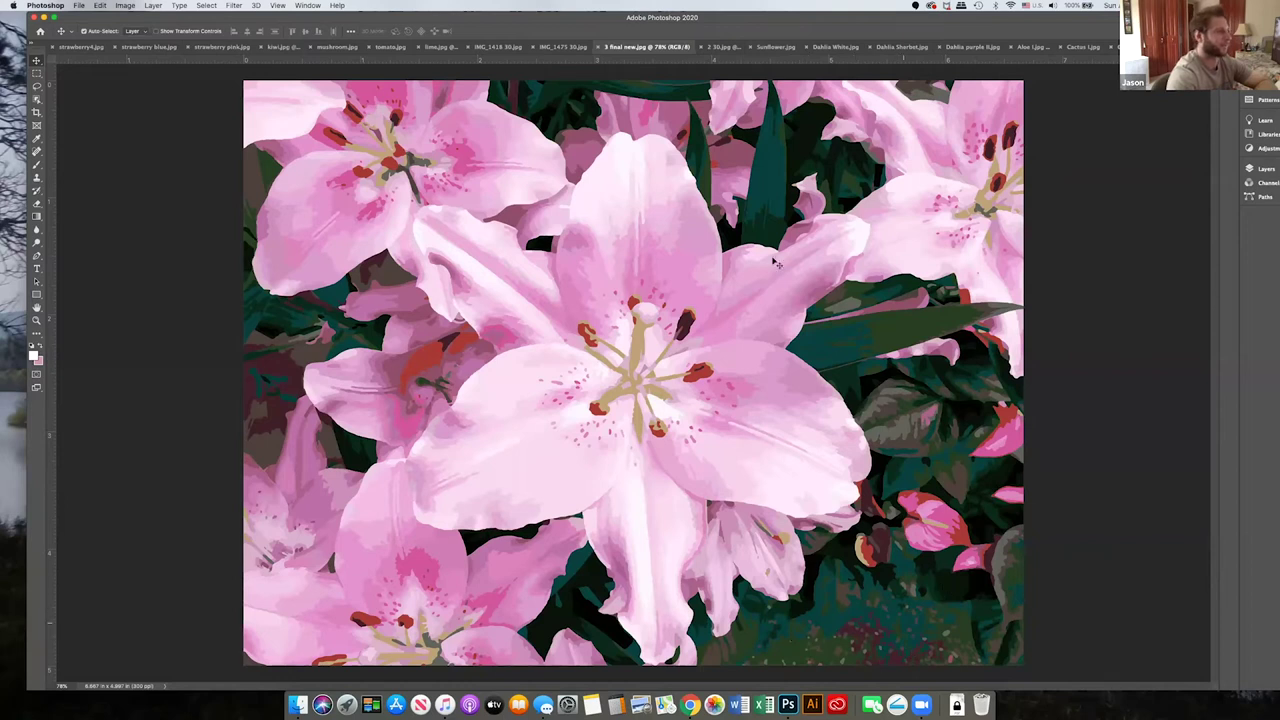
click(722, 47)
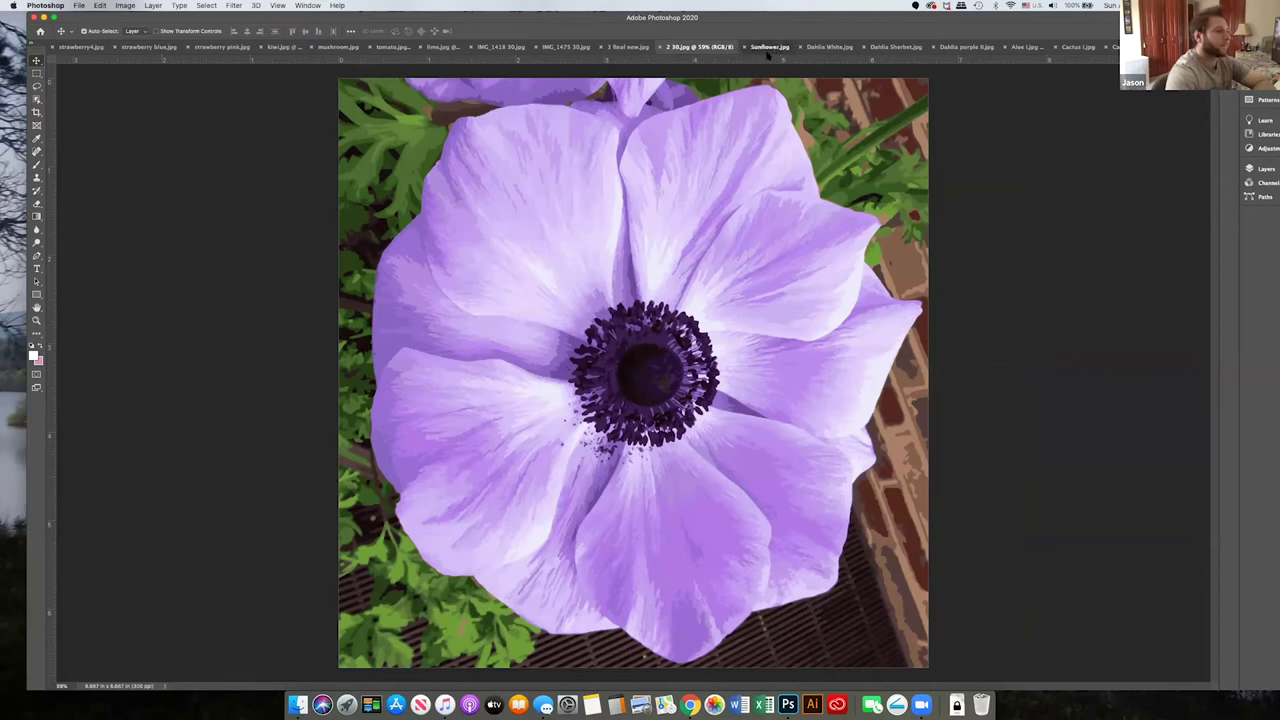
- View Sunflower.jpg and the three dahlia images, Dahlia White.jpg, Dahlia Sherbet.jpg and Dahlia purple II.jpg
click(773, 47)
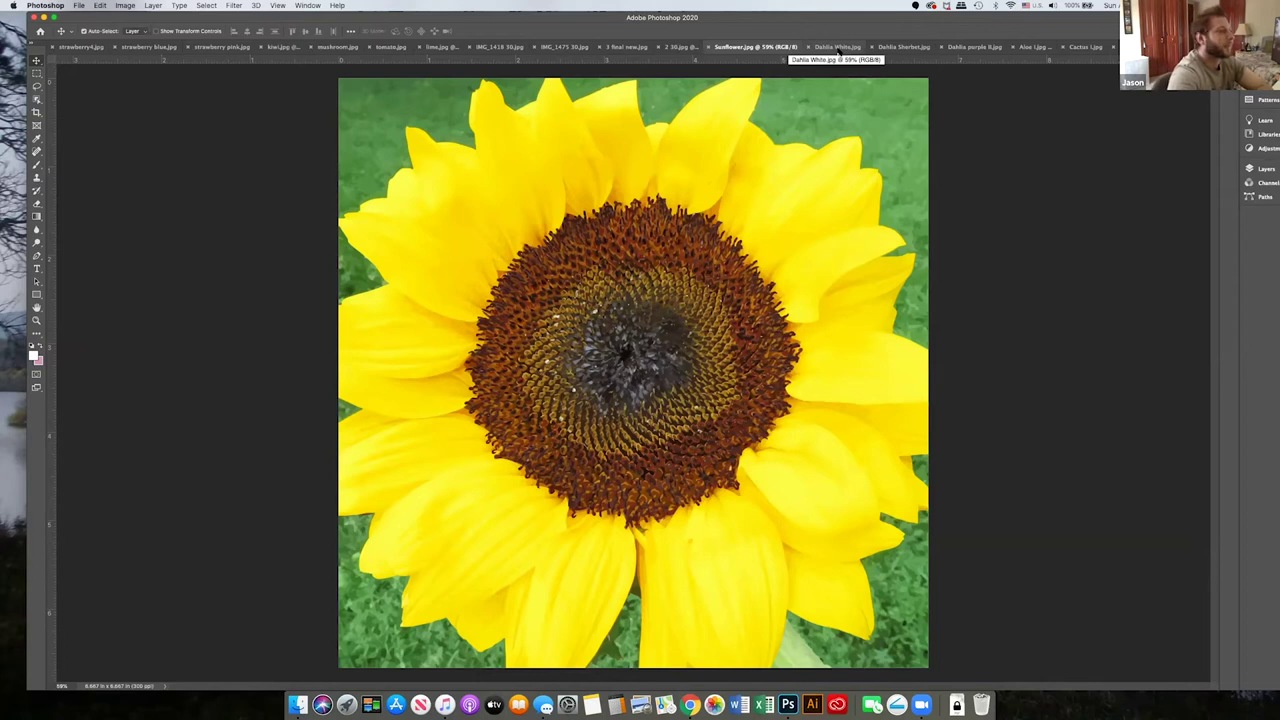
click(838, 48)
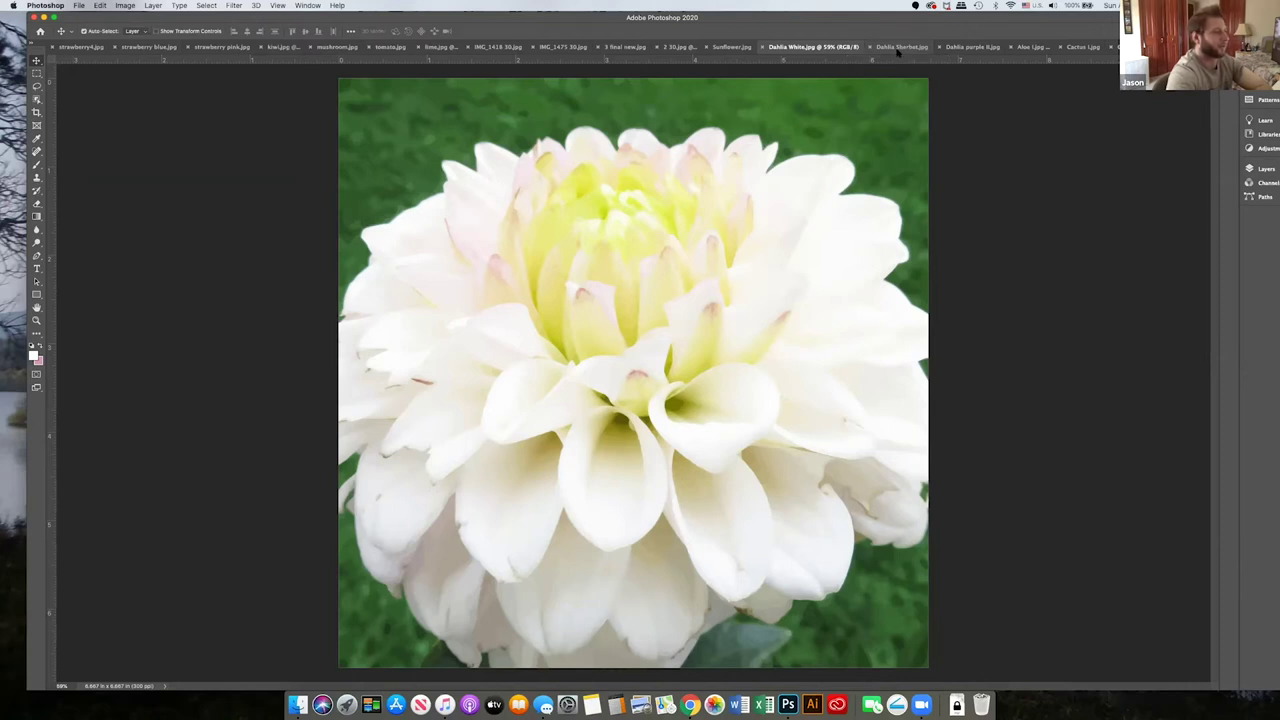
click(899, 47)
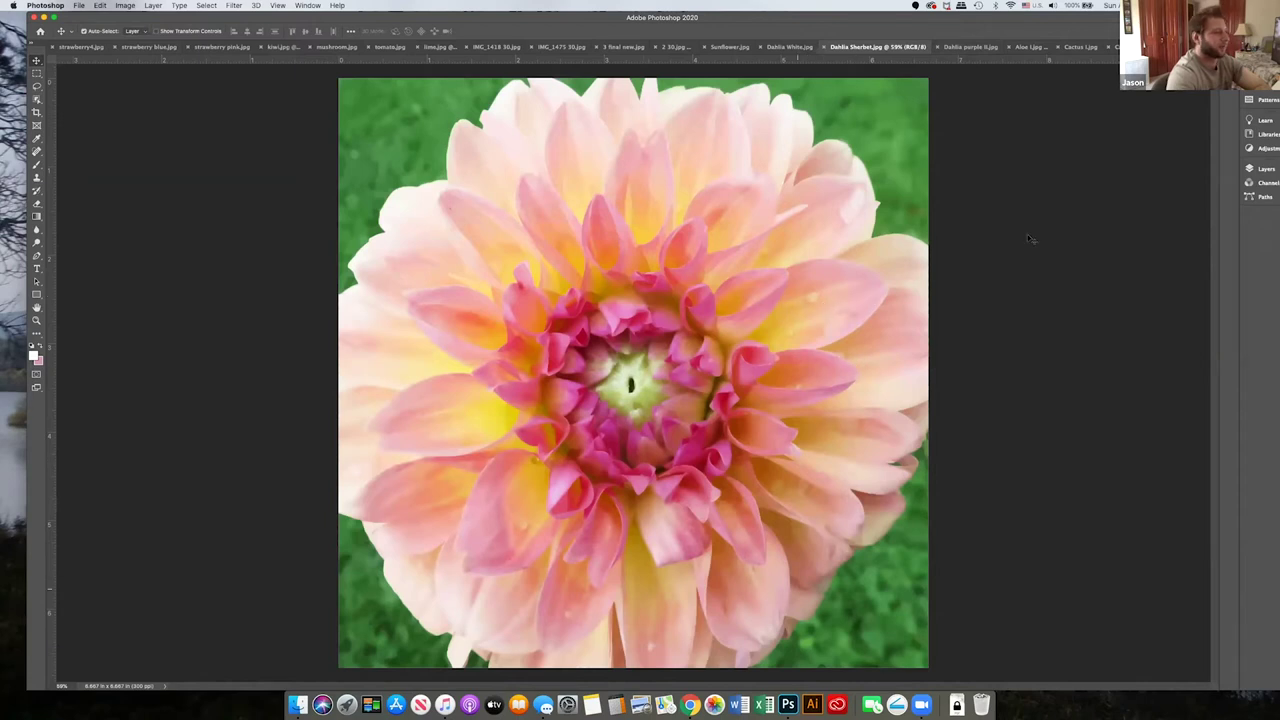
click(979, 50)
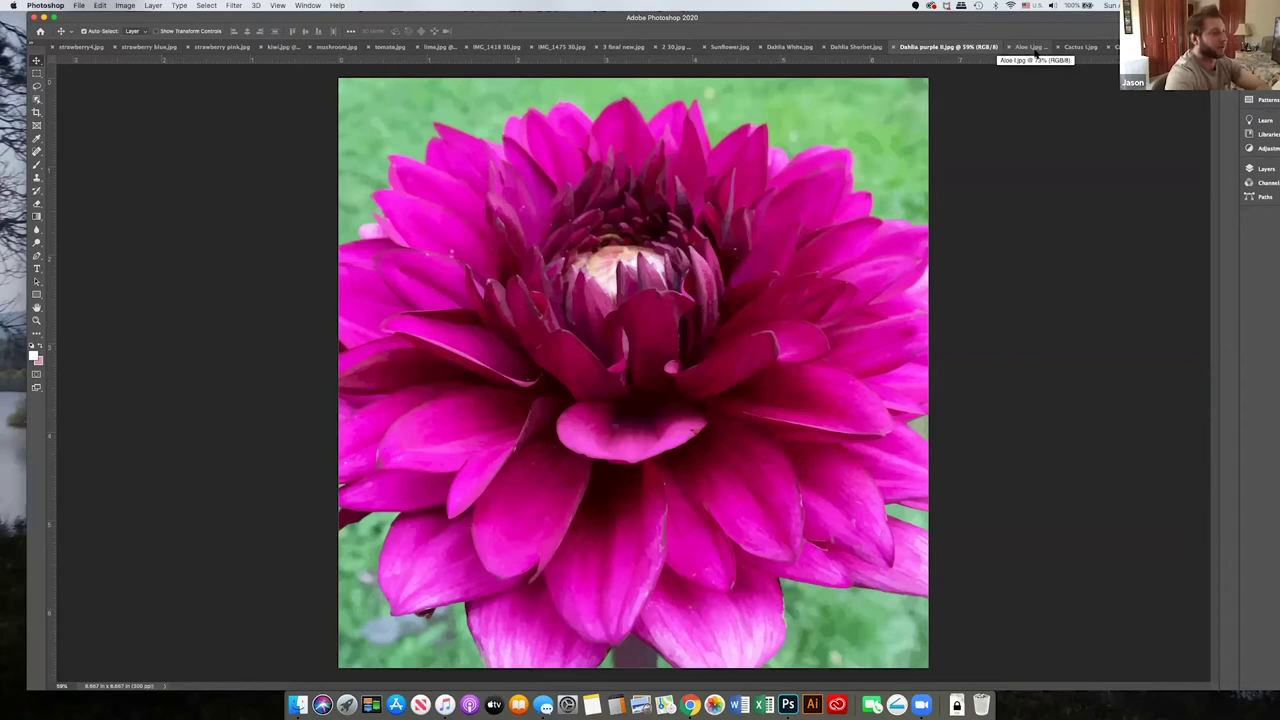
- View the succulent images in turn: Aloe I.jpg, Cactus I.jpg, Cactus II.jpg and IMG_0794 30 2.jpg
click(1036, 52)
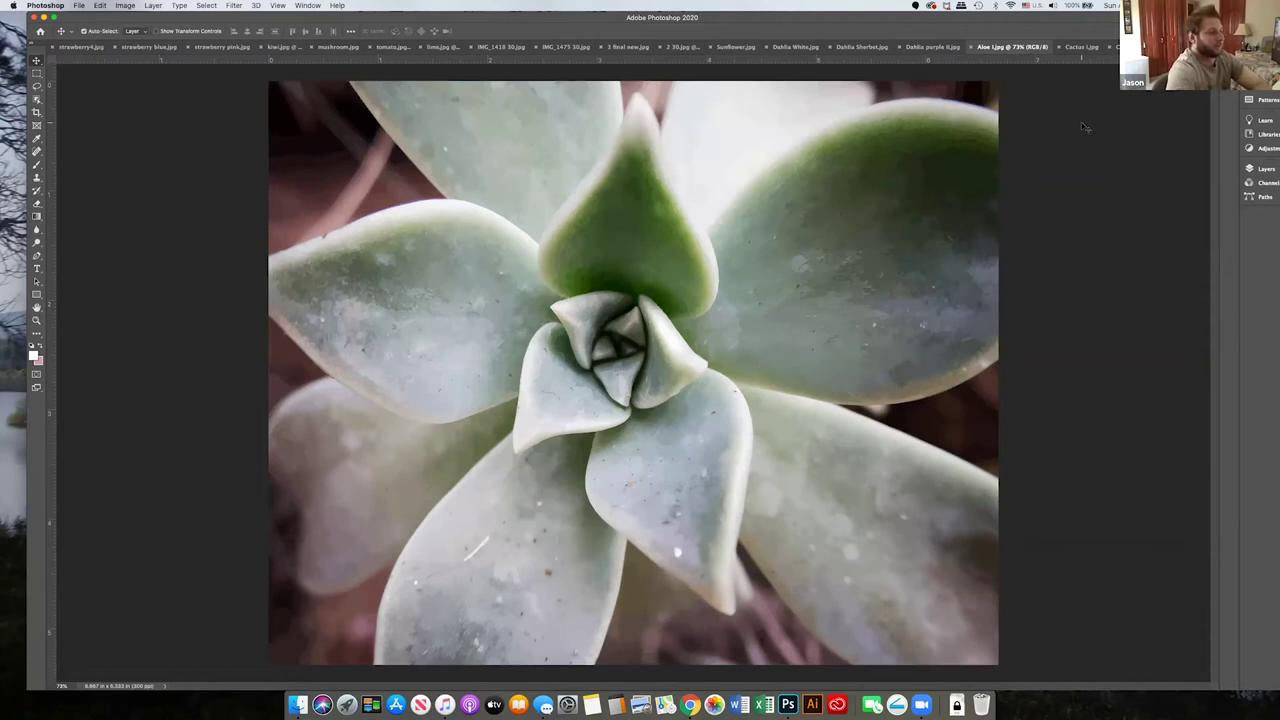
click(1083, 48)
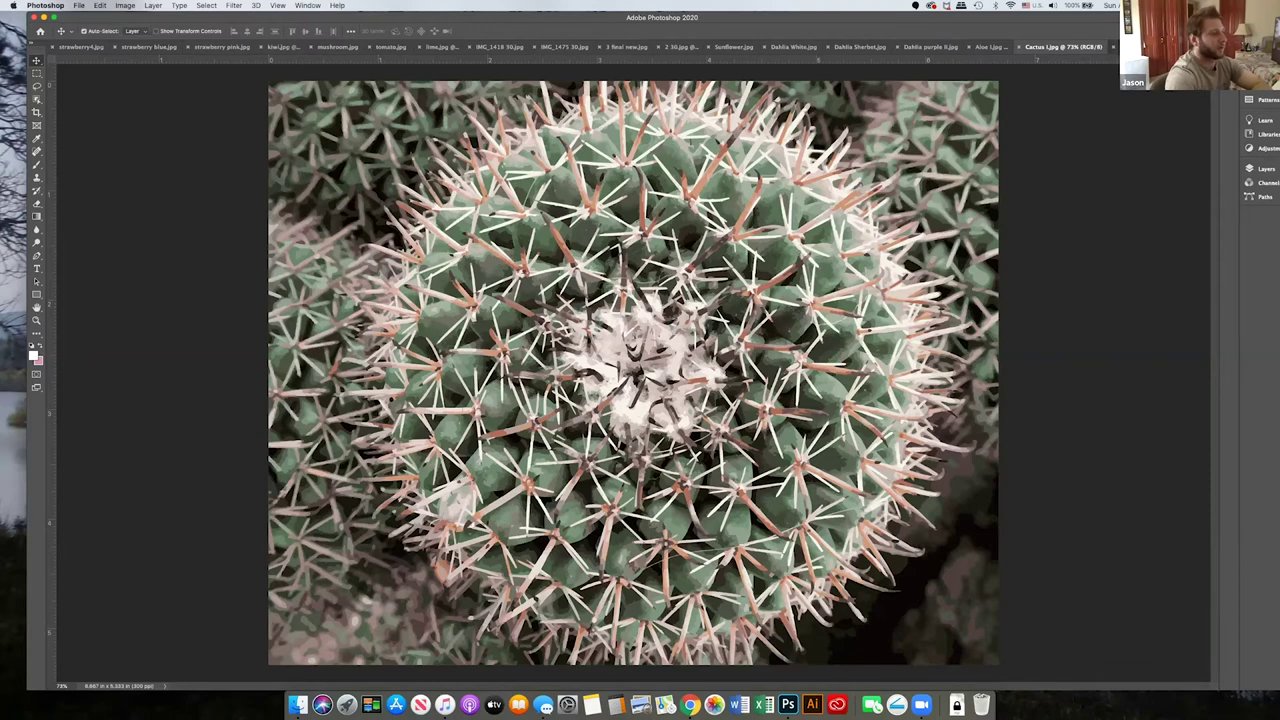
key(ctrl+Tab)
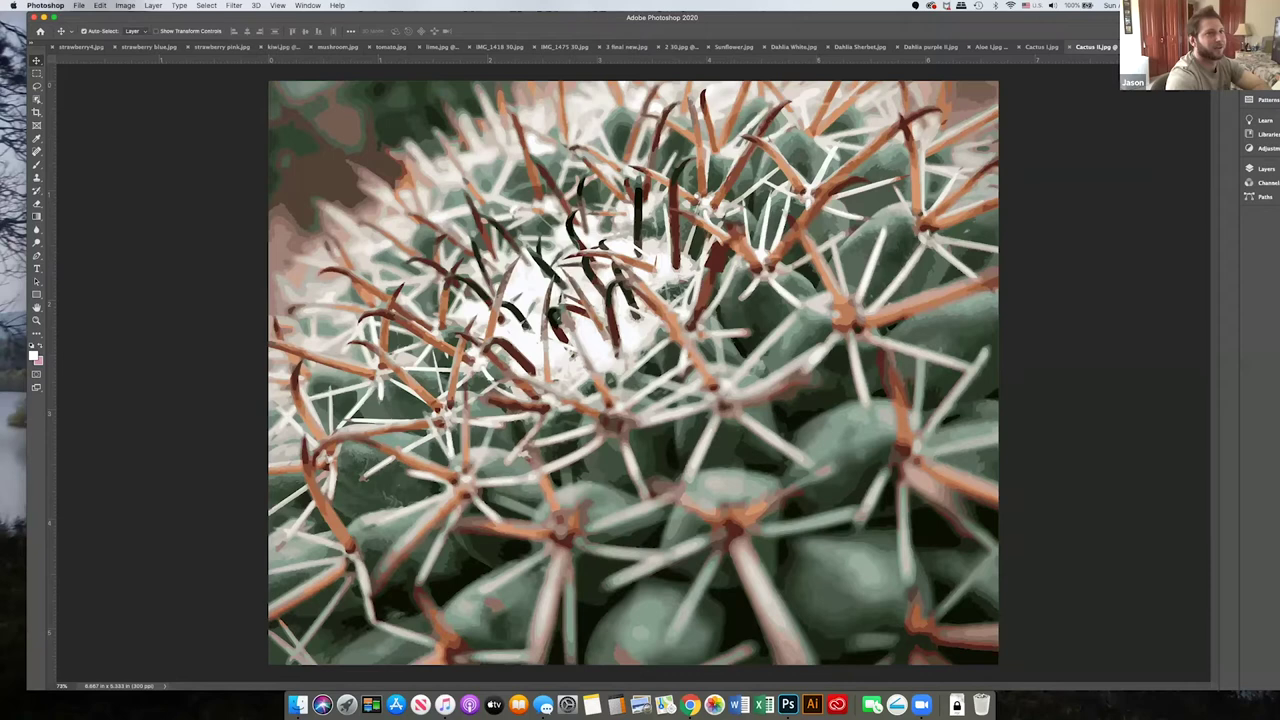
key(ctrl+Tab)
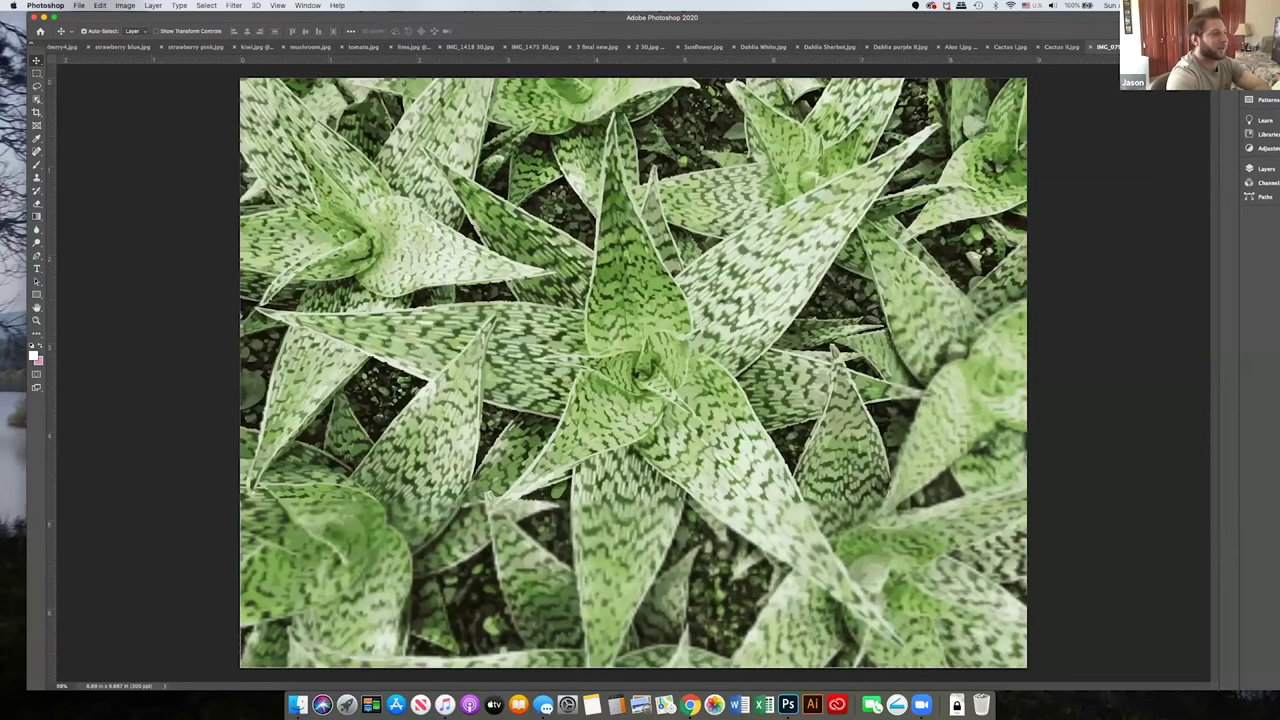
- View the remaining open images: IMG_0794 30 2 cropped 30.jpg, IMG_1228 2 30 best.jpg and IMG_0970 cropped 2 30 best.jpg
click(1230, 47)
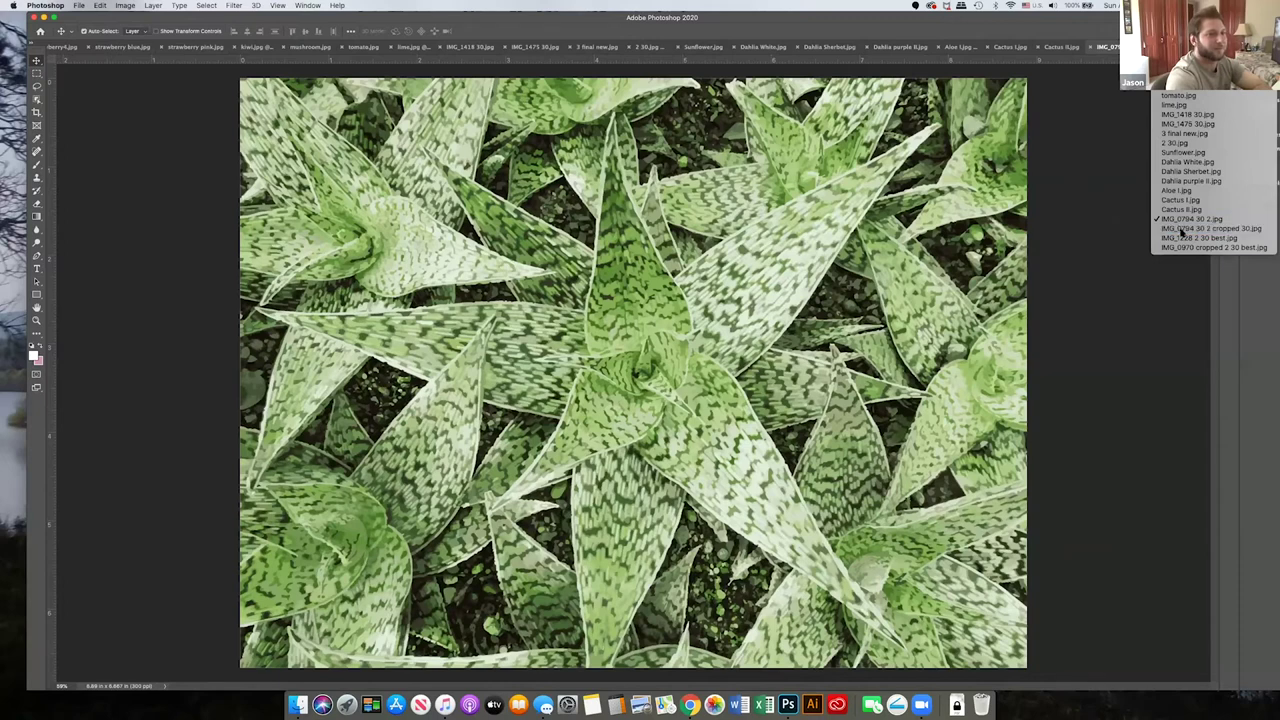
click(1183, 231)
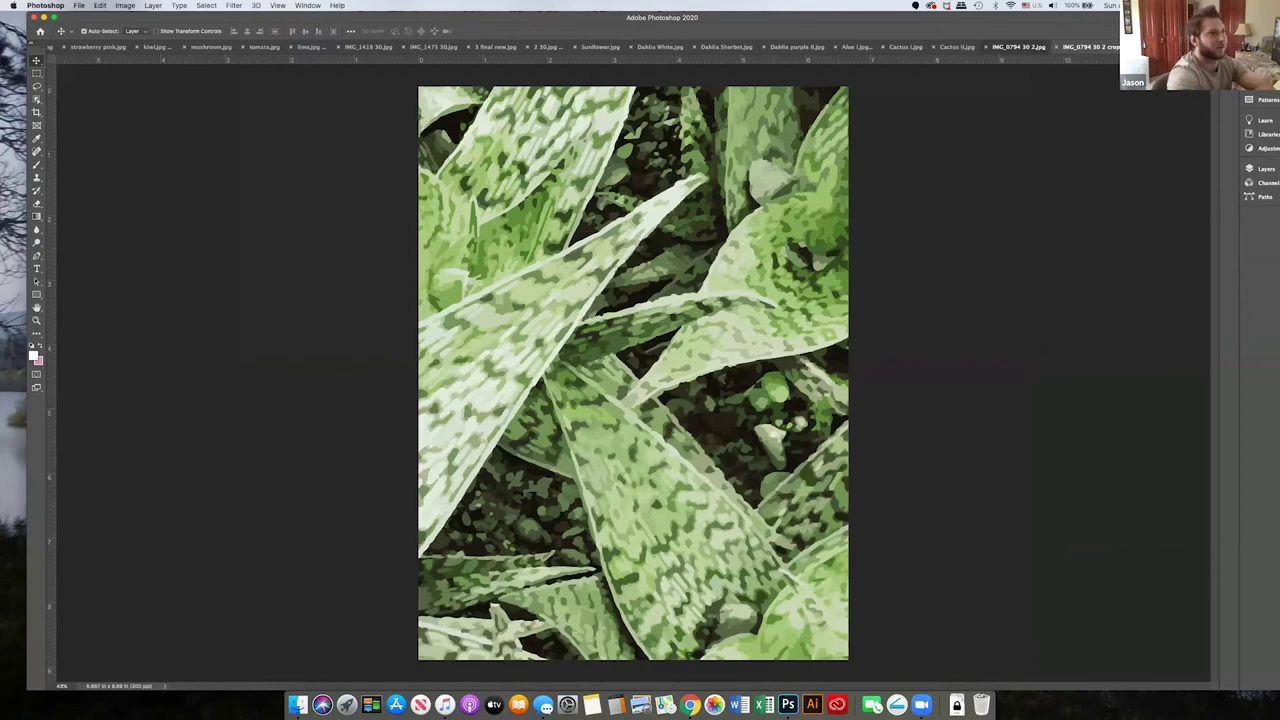
key(super+w)
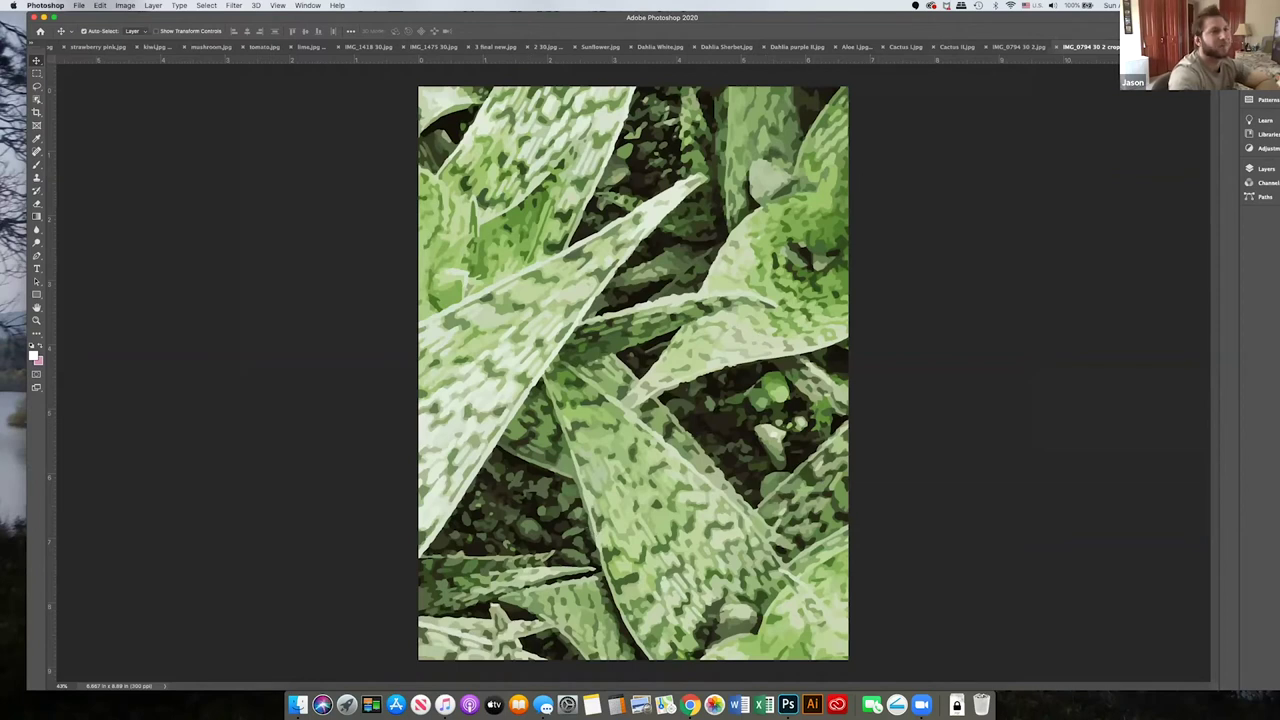
click(1270, 47)
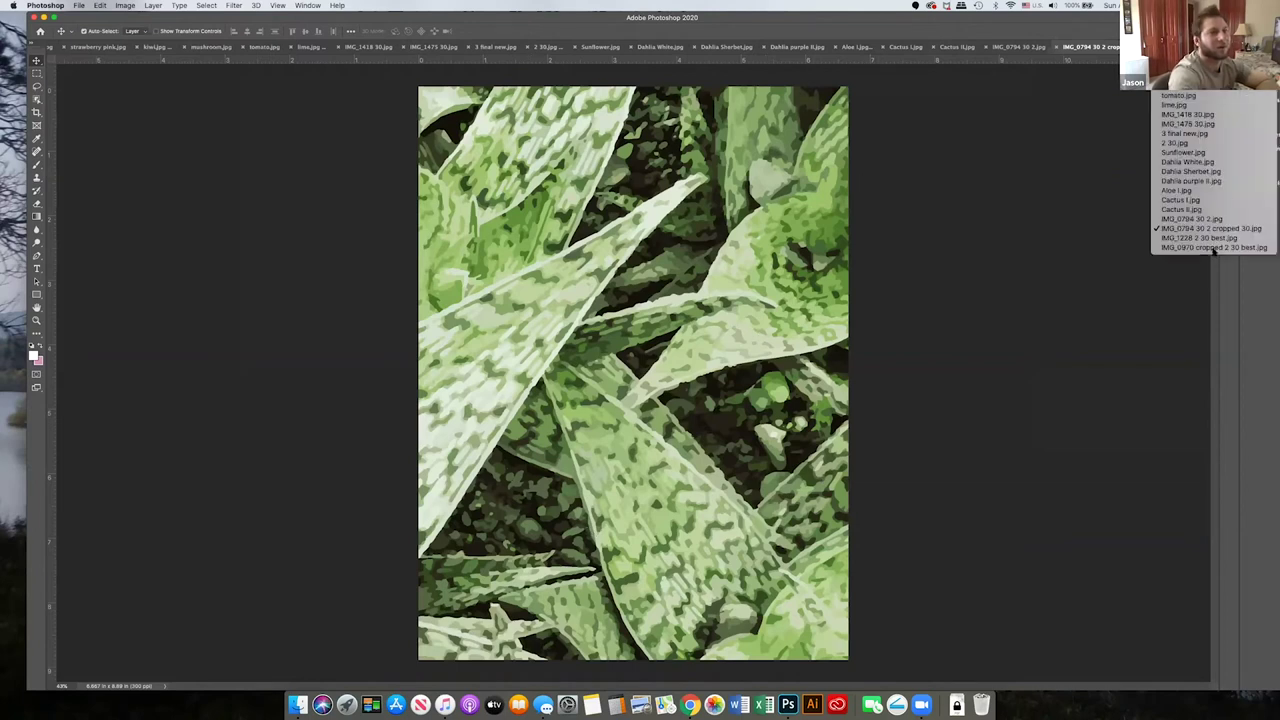
key(Escape)
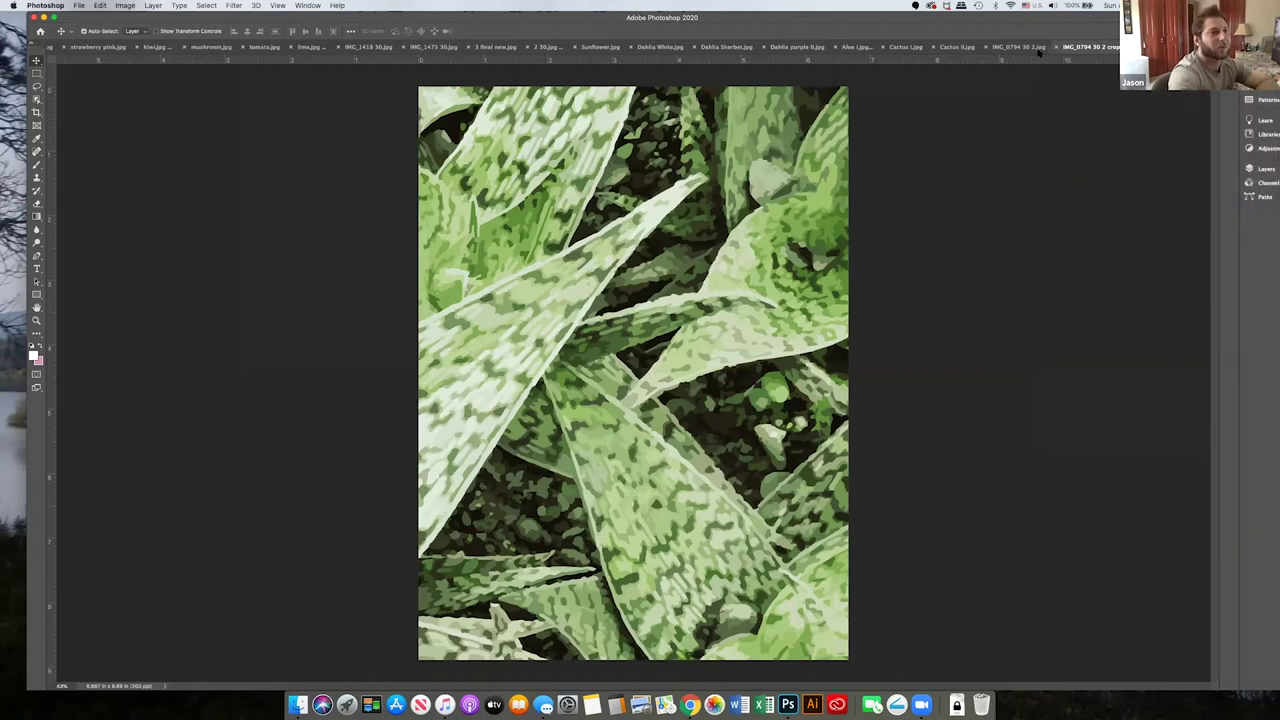
click(1024, 48)
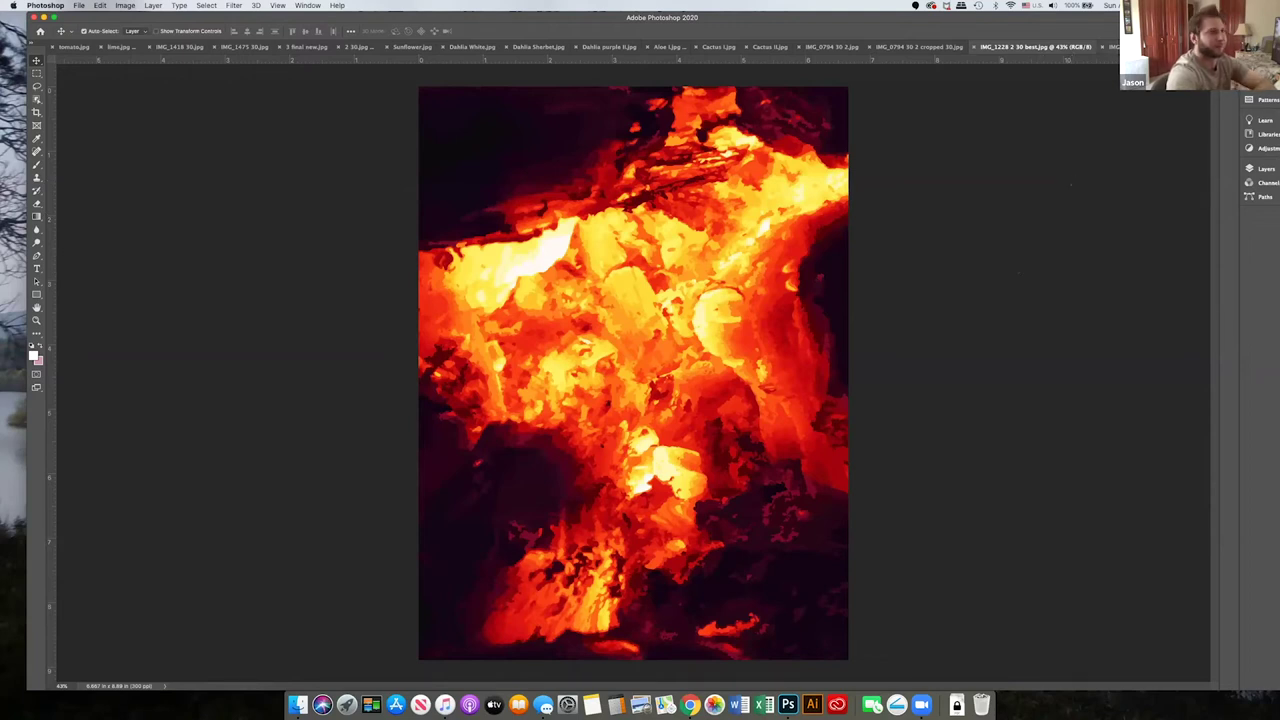
key(ctrl+Tab)
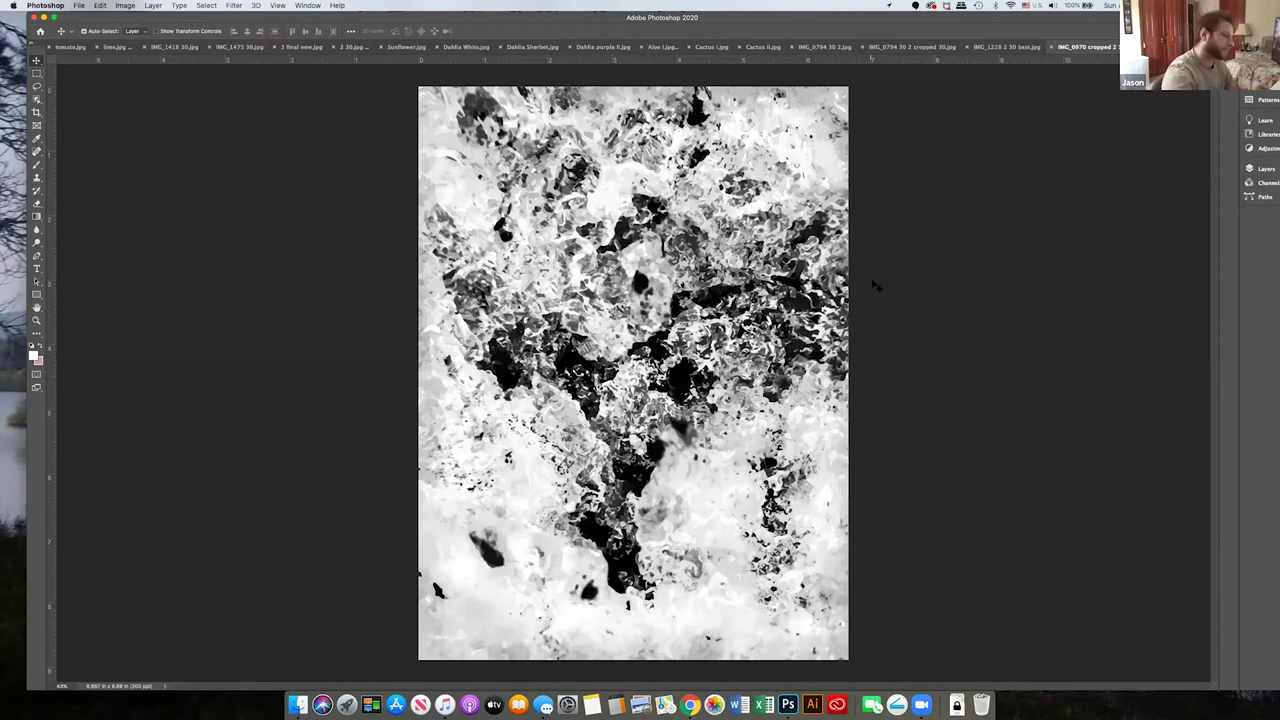
- Return to the flower images 3 final new.jpg, IMG_1475 30.jpg, IMG_1418 30.jpg and Sunflower.jpg for another look
click(222, 47)
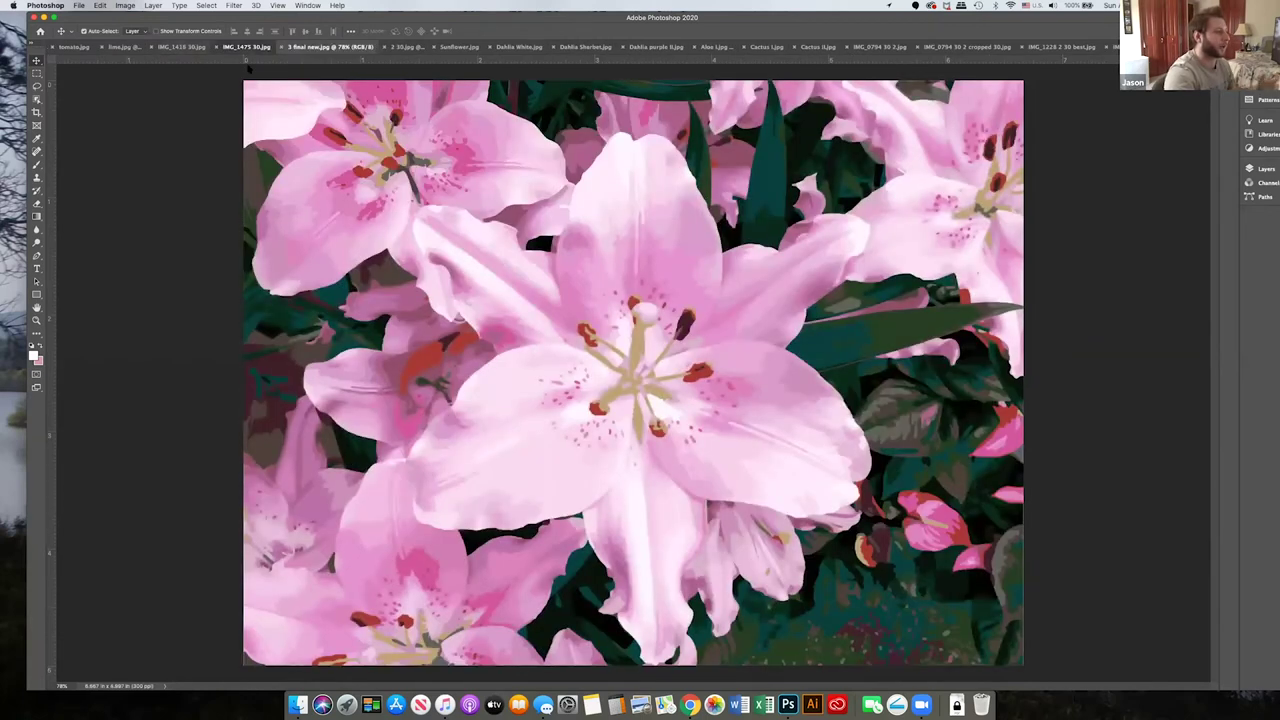
key(ctrl+shift+Tab)
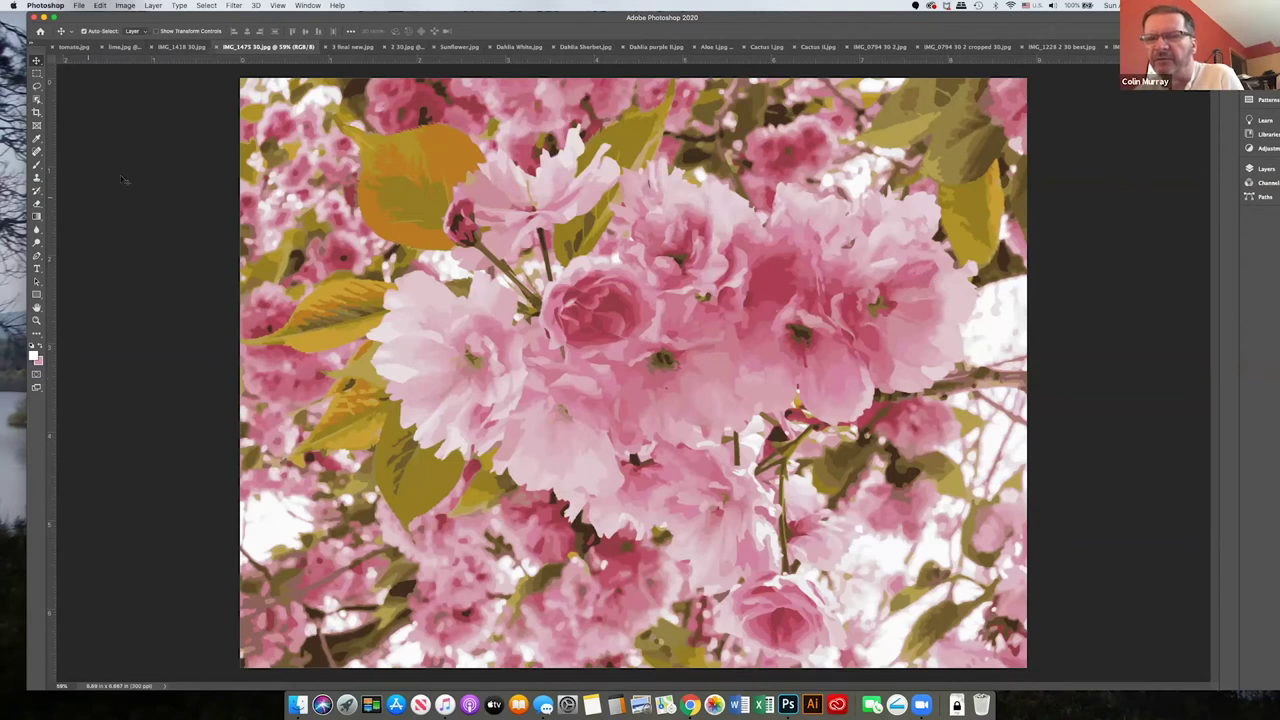
click(182, 47)
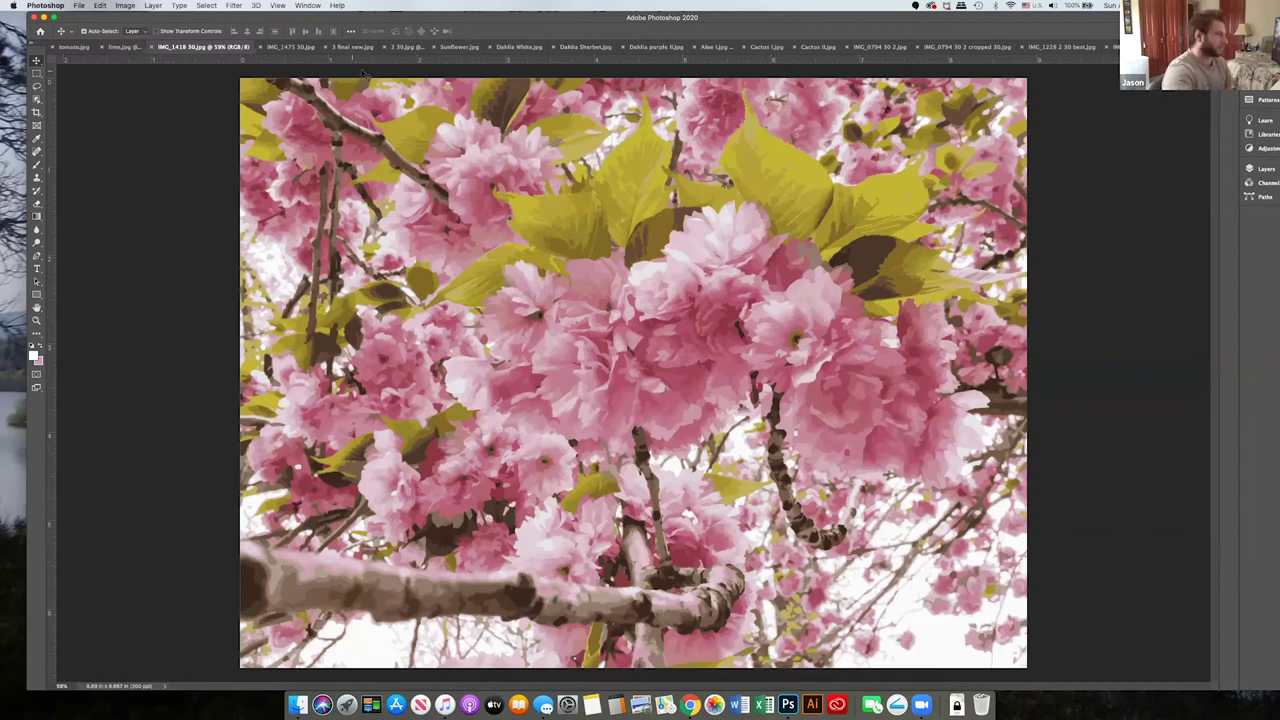
click(446, 48)
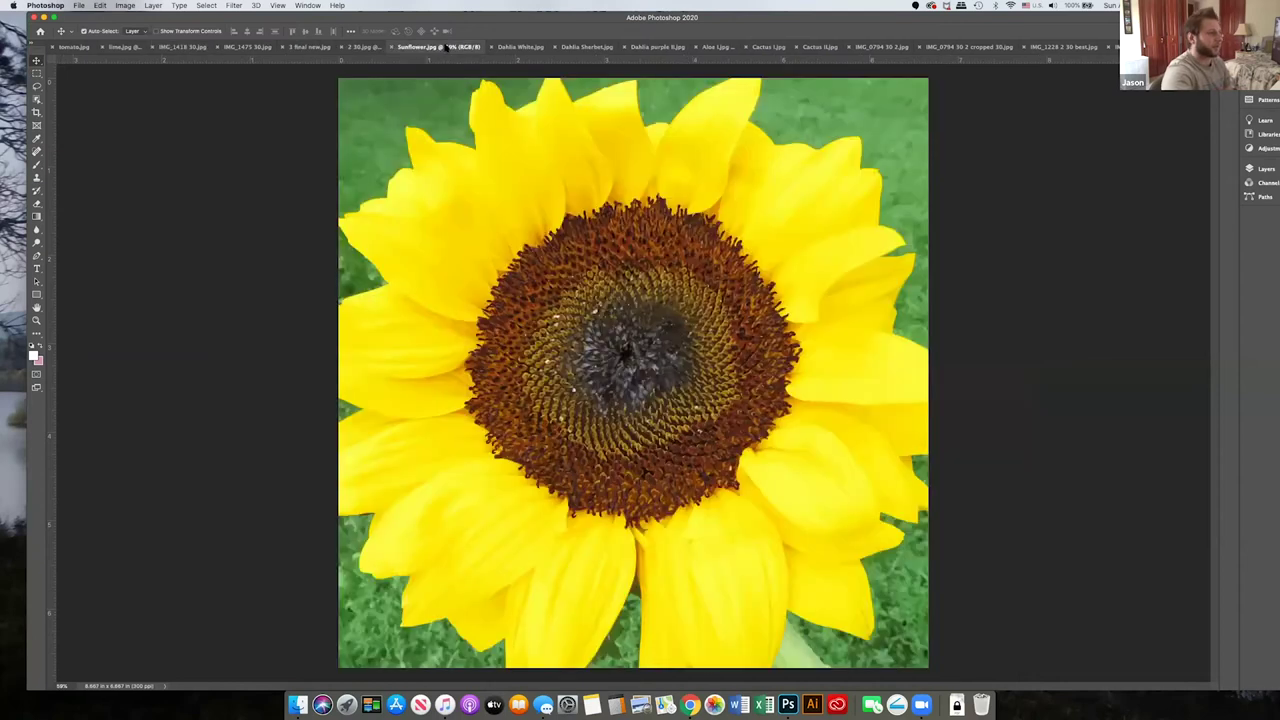